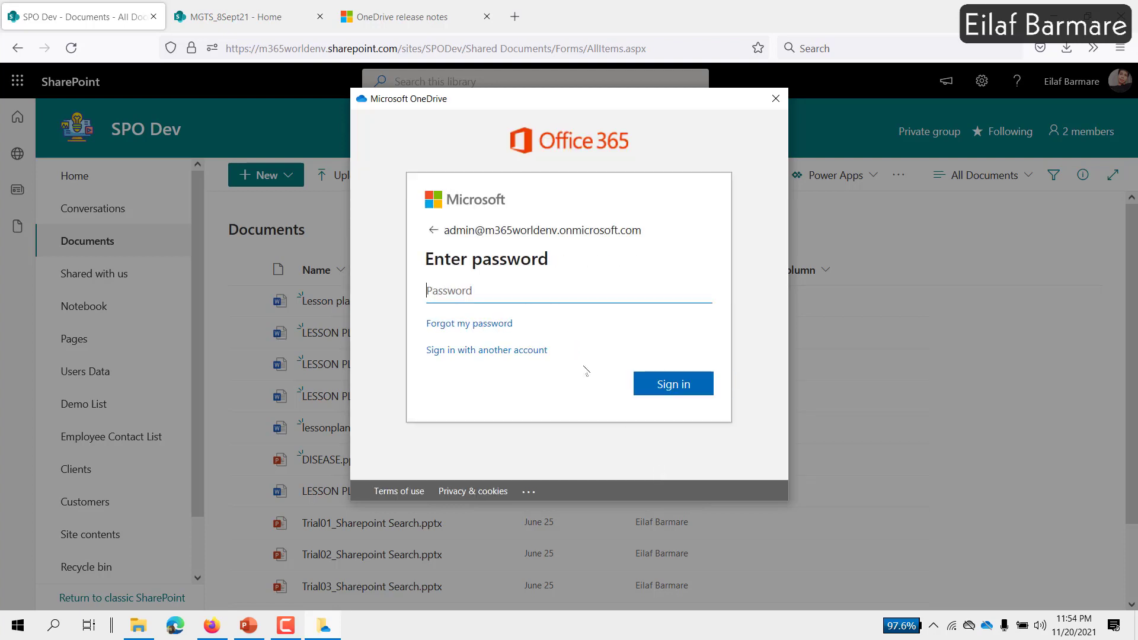
- Sign in to OneDrive with the account password and accept the default folder location
{"action": "type", "text": "••••••••••"}
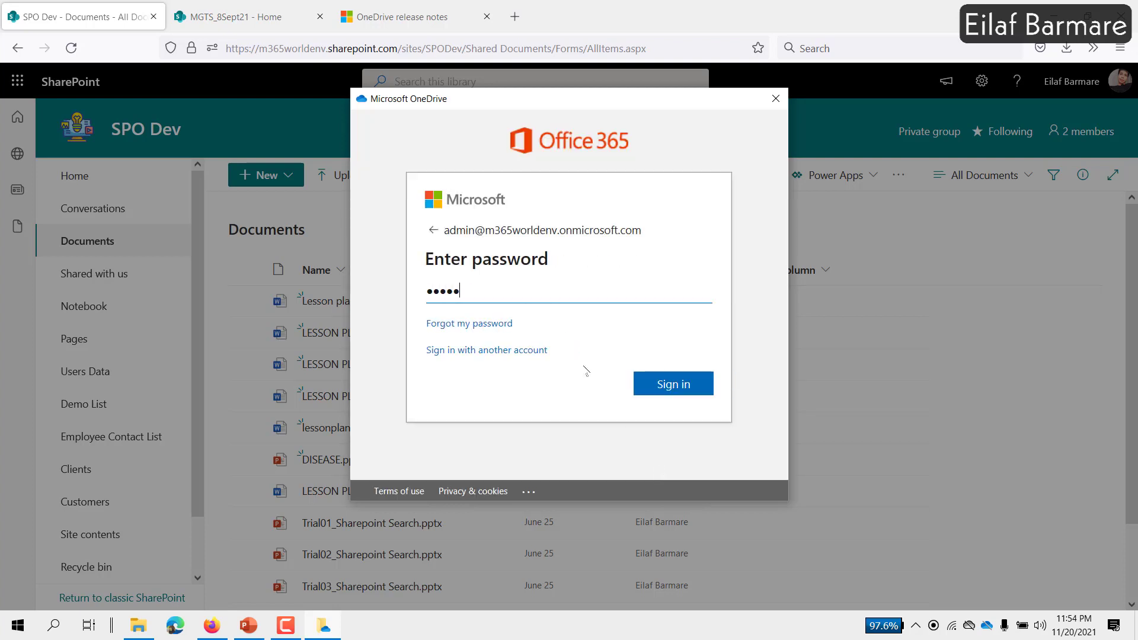
{"action": "key", "text": "Return"}
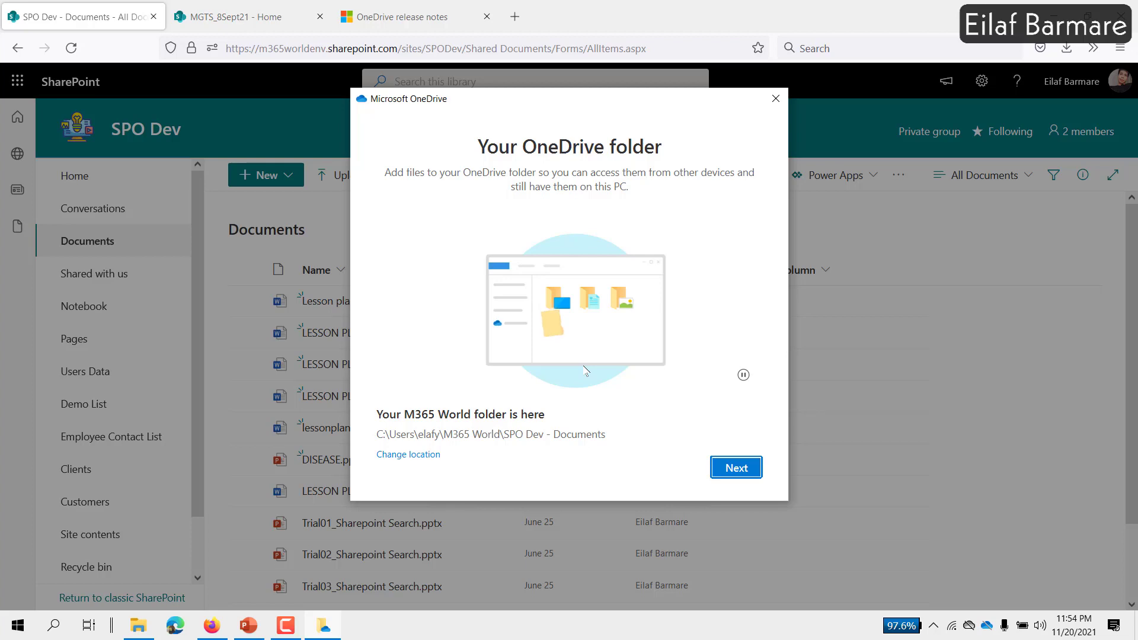
{"action": "left_click", "coordinate": [733, 469]}
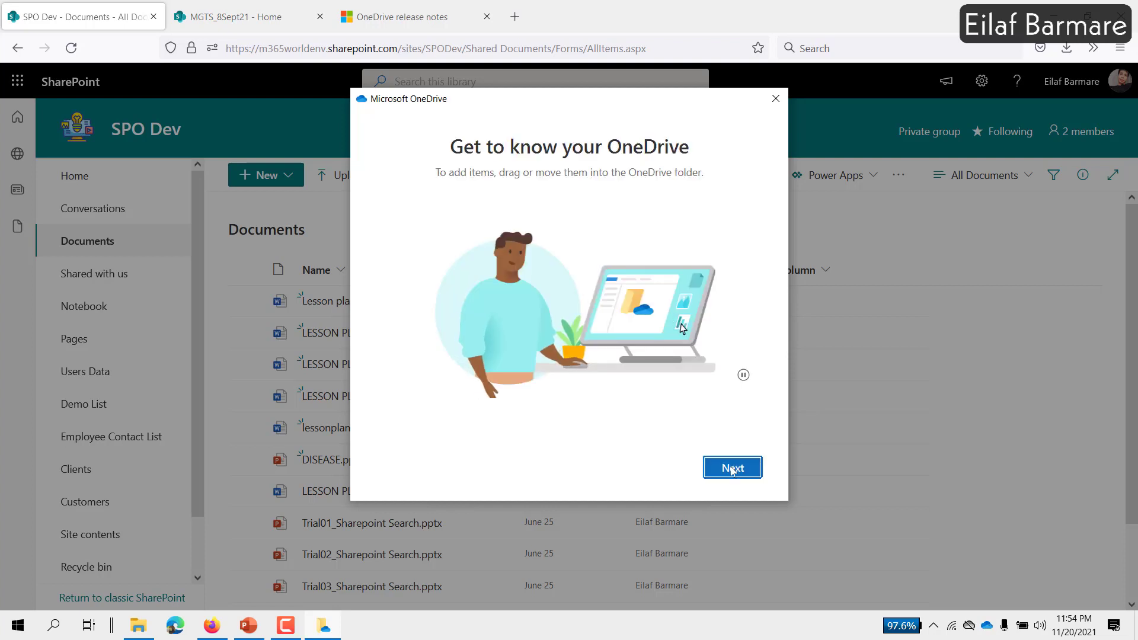
- Go through the OneDrive introduction pages, postpone getting the mobile app, and open the OneDrive folder
{"action": "left_click", "coordinate": [732, 468]}
{"action": "left_click", "coordinate": [733, 468]}
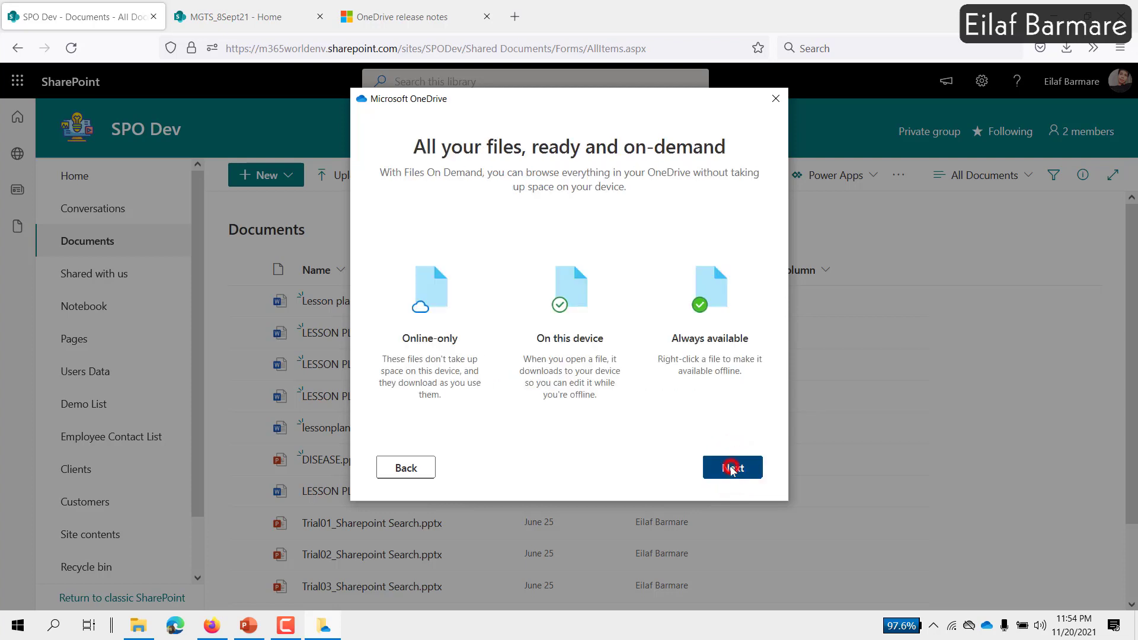
{"action": "left_click", "coordinate": [733, 468]}
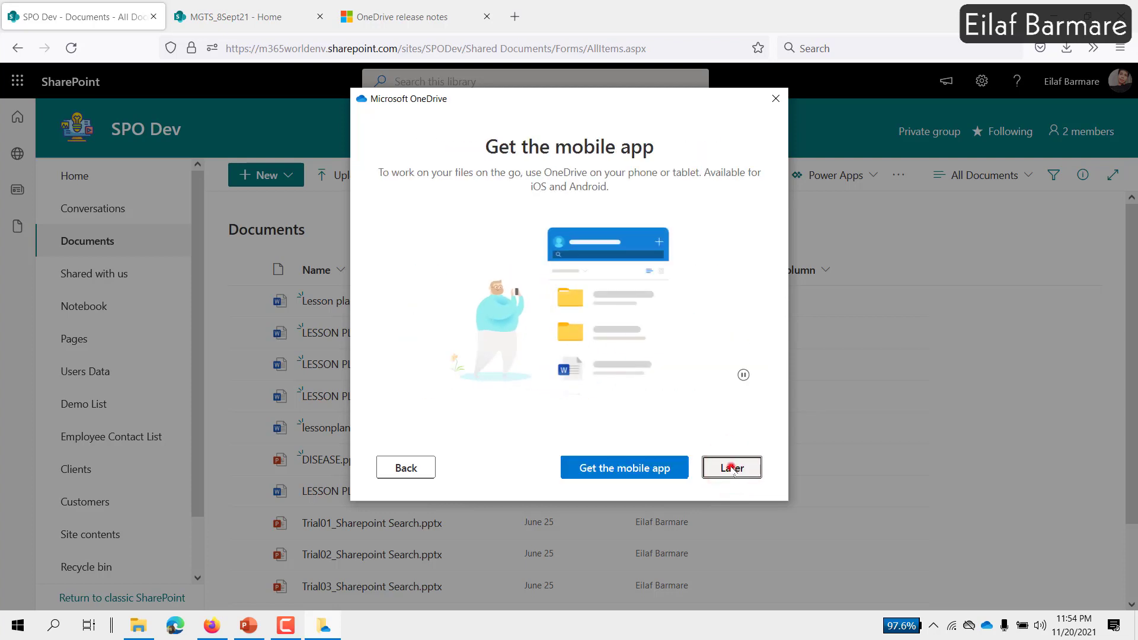
{"action": "left_click", "coordinate": [733, 468]}
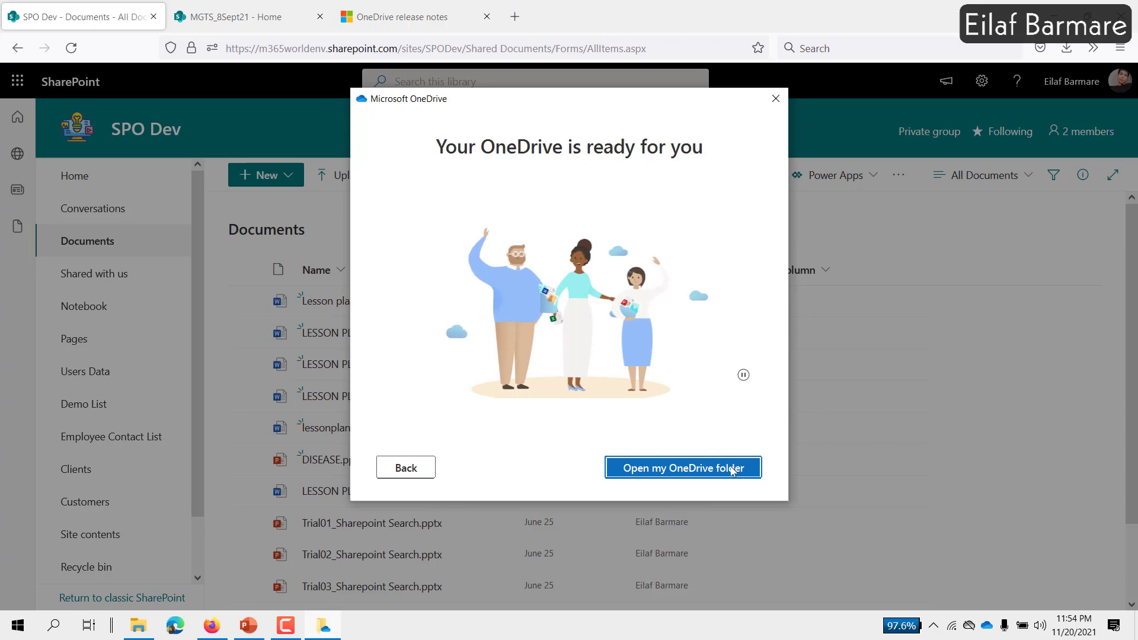
{"action": "left_click", "coordinate": [734, 470]}
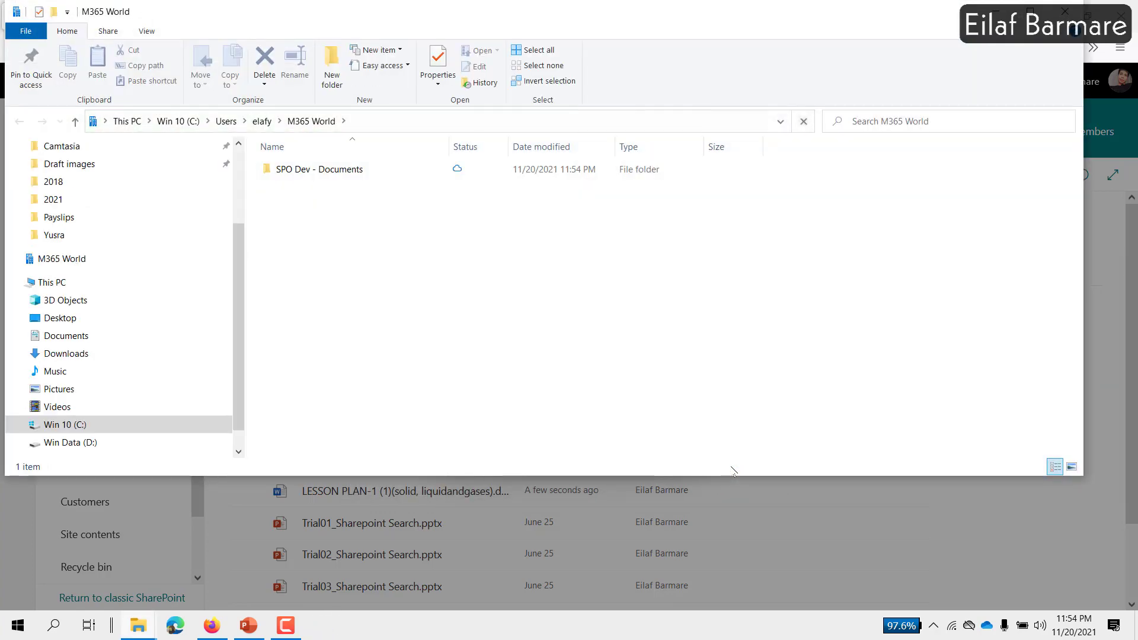
- Examine the synced SPO Dev - Documents folder under M365 World and OneDrive's recent sync activity
{"action": "left_click", "coordinate": [13, 260]}
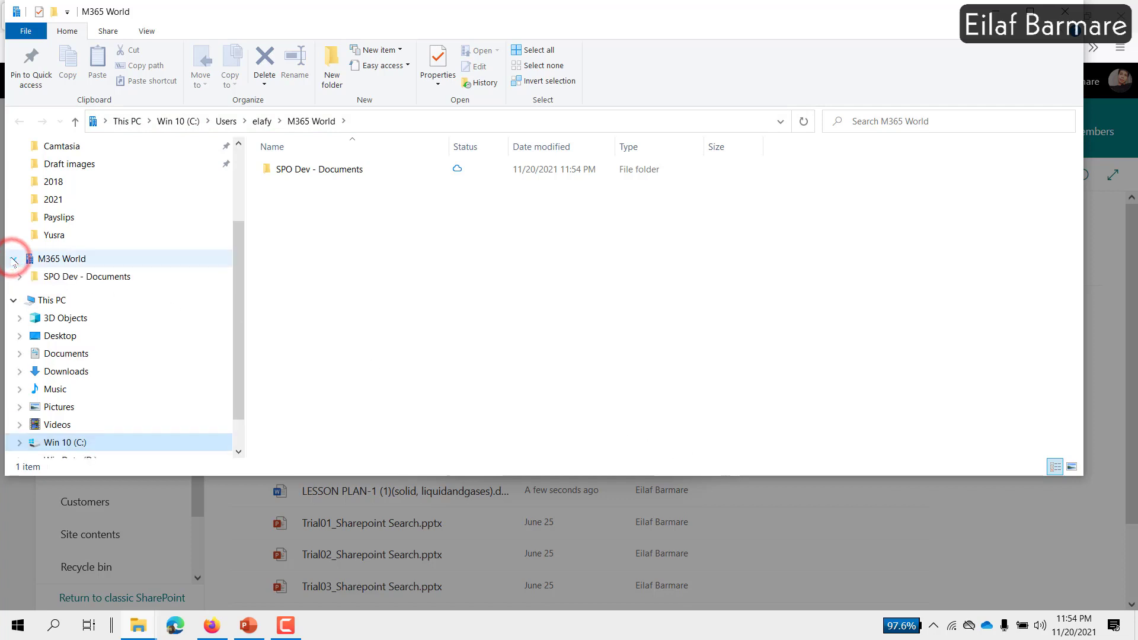
{"action": "left_click", "coordinate": [404, 176]}
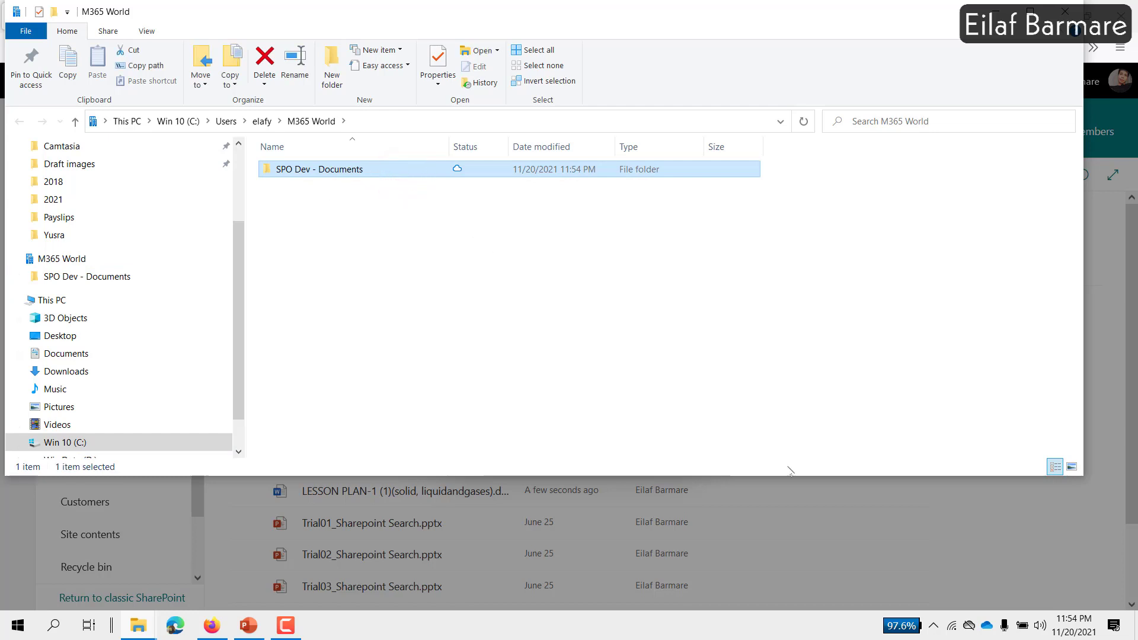
{"action": "left_click", "coordinate": [988, 623]}
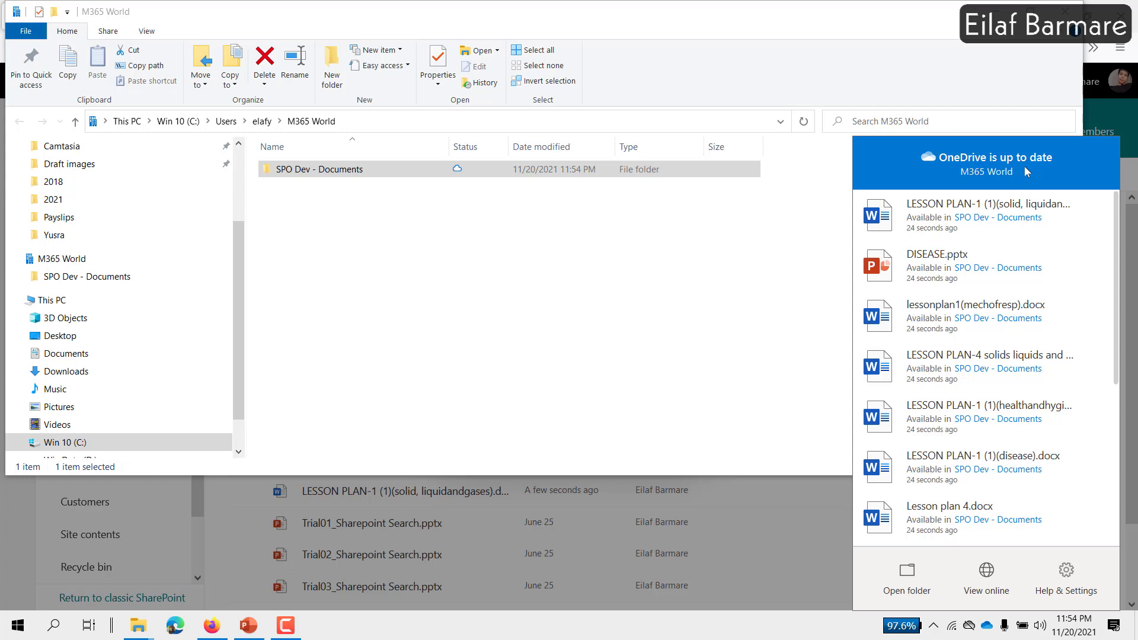
- Switch to the SPO Dev document library in Firefox and dismiss the syncing notice
{"action": "key", "text": "alt+Tab"}
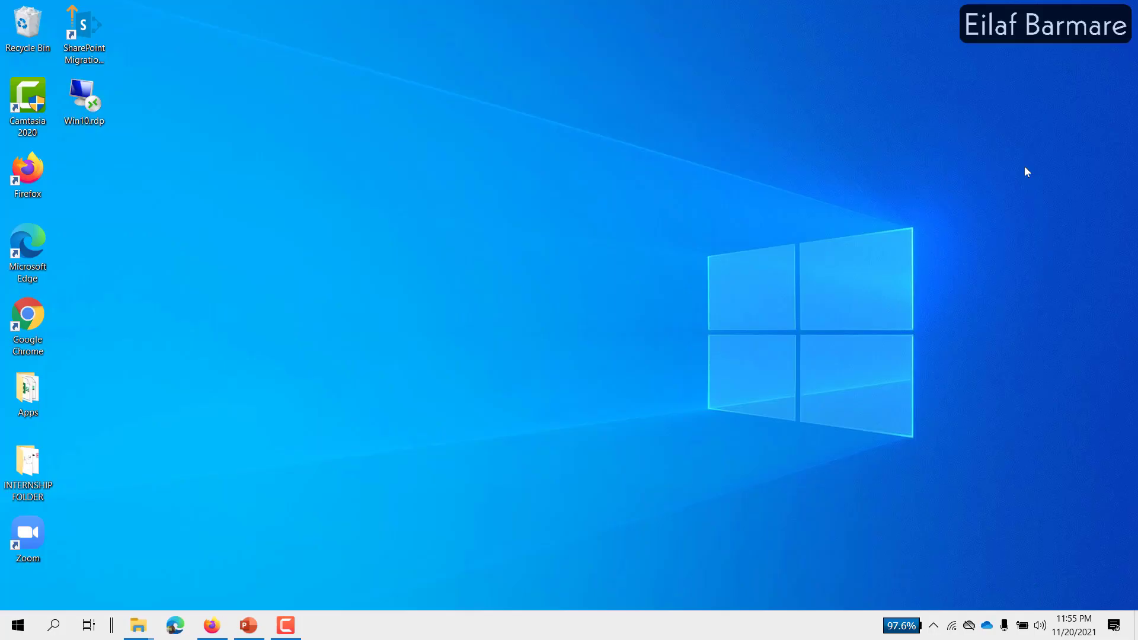
{"action": "left_click", "coordinate": [214, 626]}
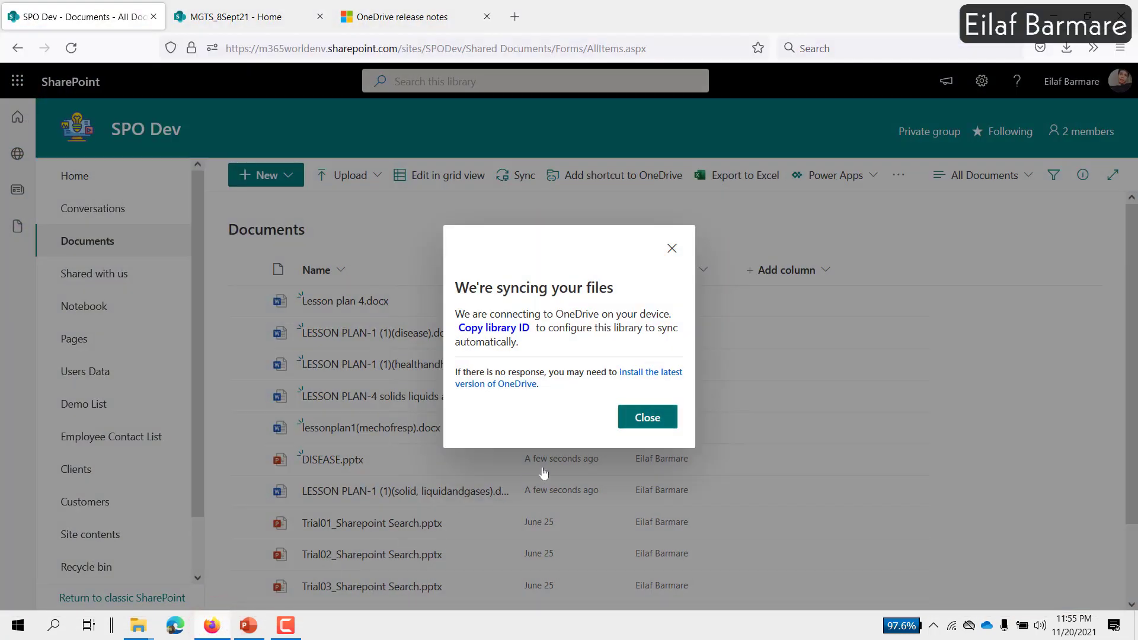
{"action": "left_click", "coordinate": [638, 418]}
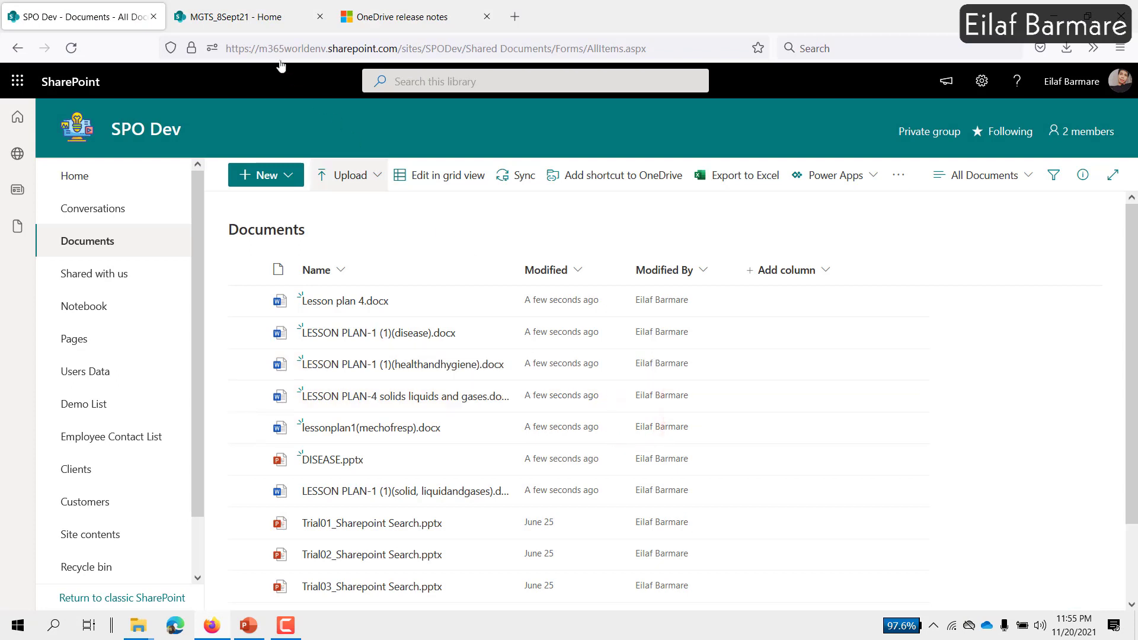
- In the site contents of the MGTS_8Sept21 site, create a document library named MigratedFiles
{"action": "left_click", "coordinate": [250, 27]}
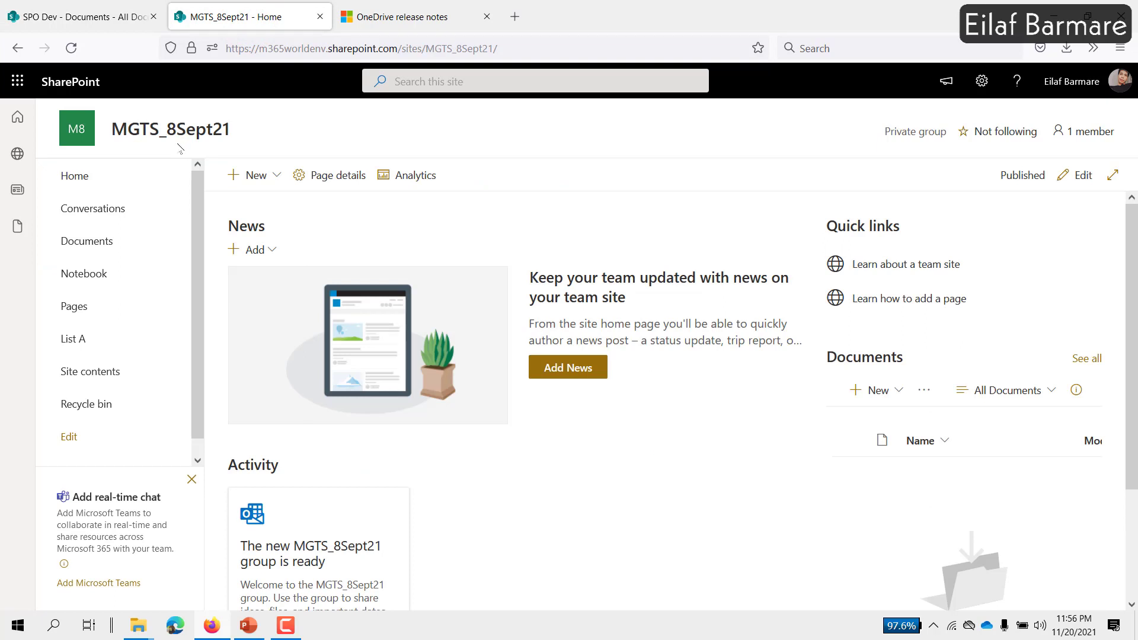
{"action": "left_click", "coordinate": [103, 364]}
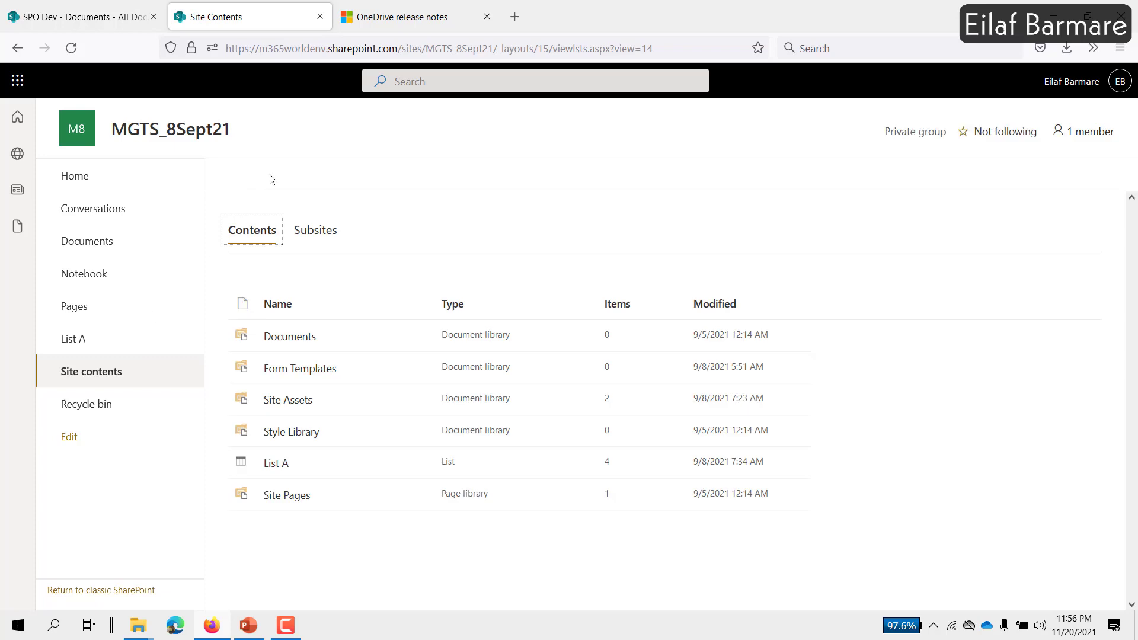
{"action": "left_click", "coordinate": [269, 176]}
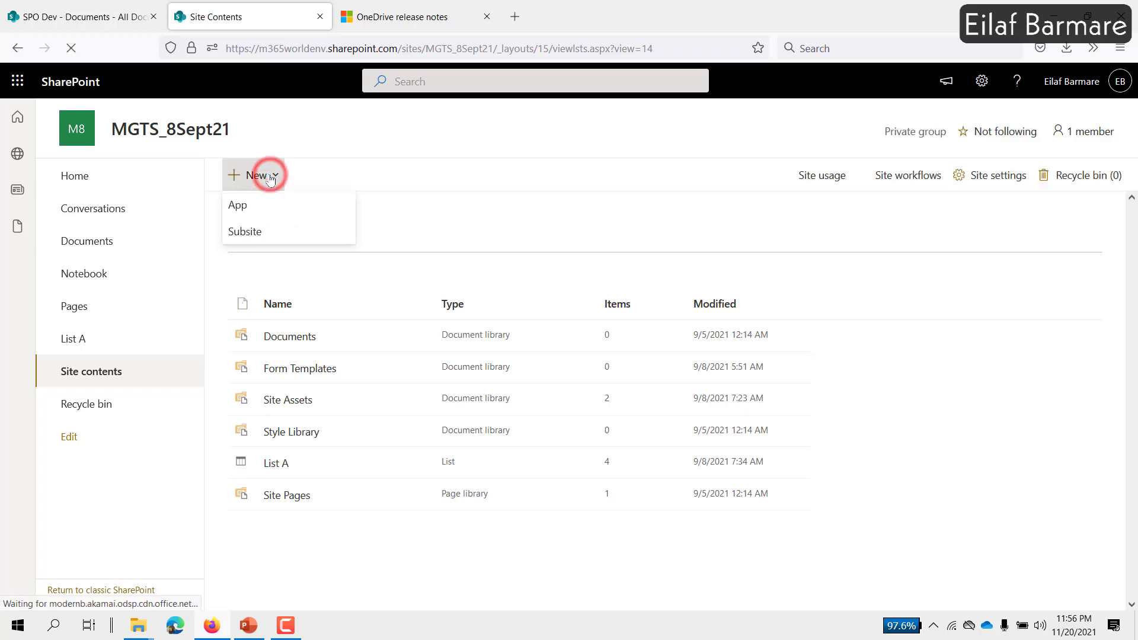
{"action": "left_click", "coordinate": [253, 256]}
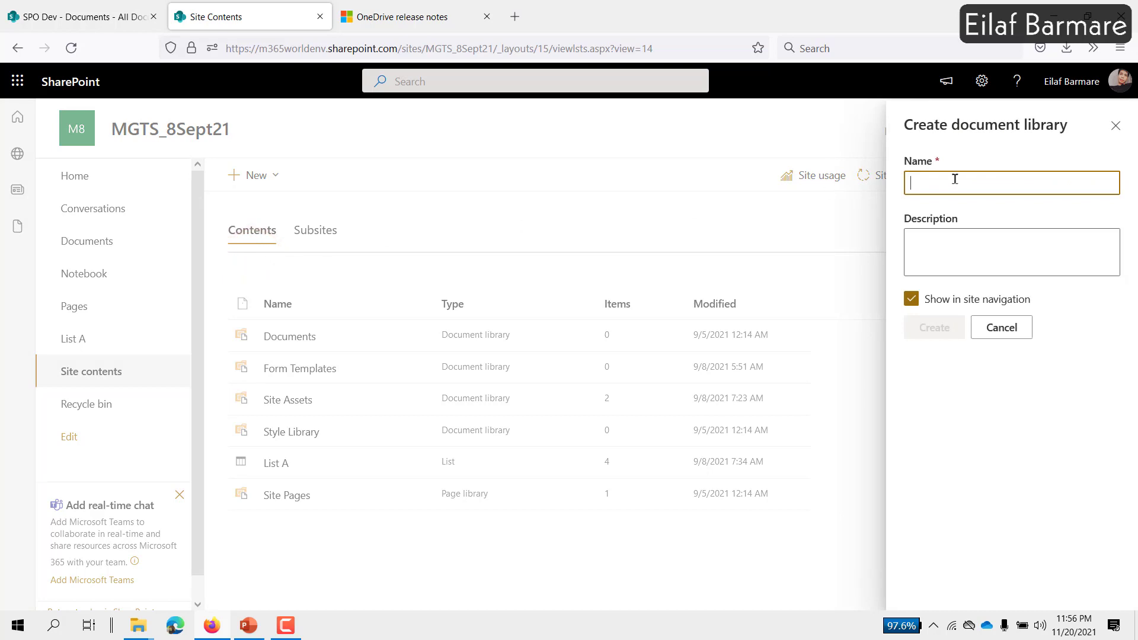
{"action": "left_click", "coordinate": [957, 178]}
{"action": "type", "text": "MigratedFiles"}
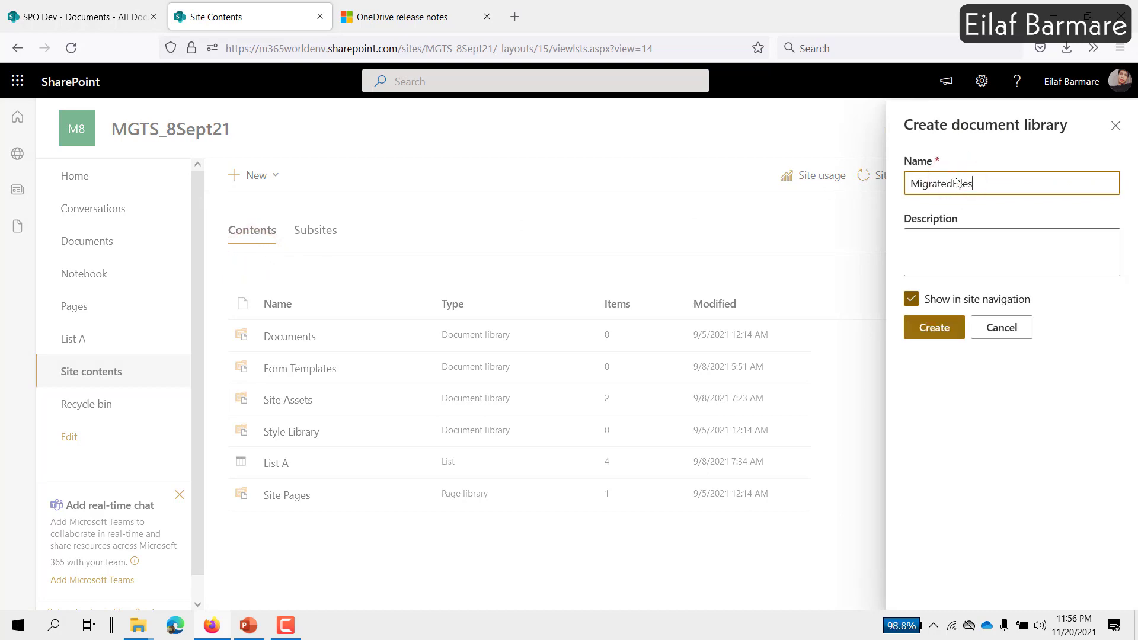
{"action": "left_click", "coordinate": [949, 325]}
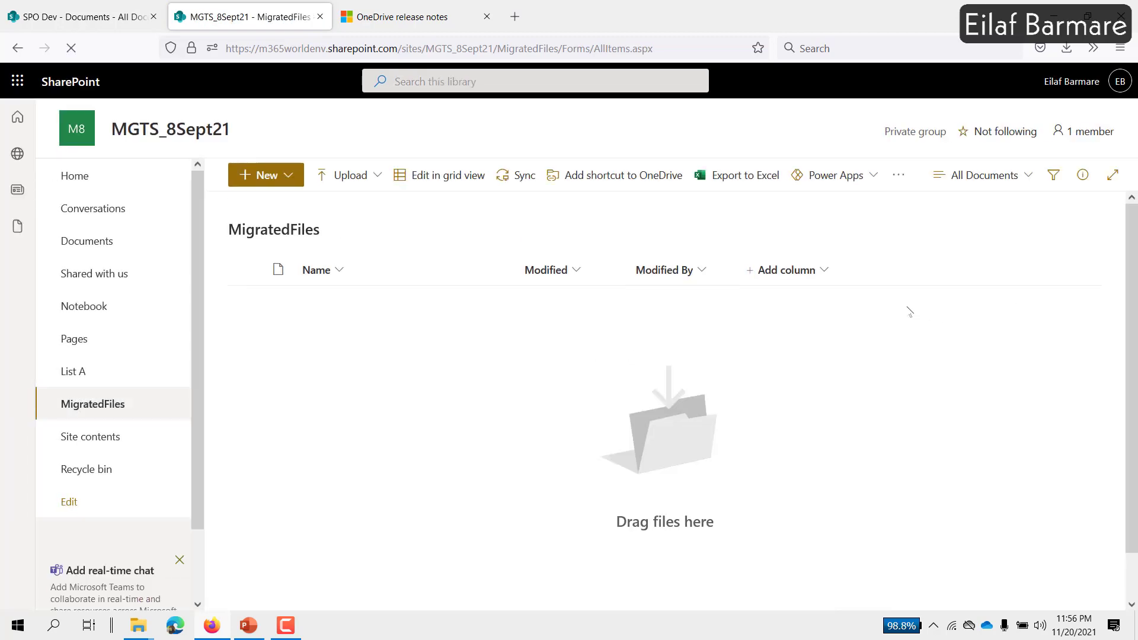
- Sync the MigratedFiles library to this computer, opening the link with Microsoft OneDrive
{"action": "left_click", "coordinate": [508, 181]}
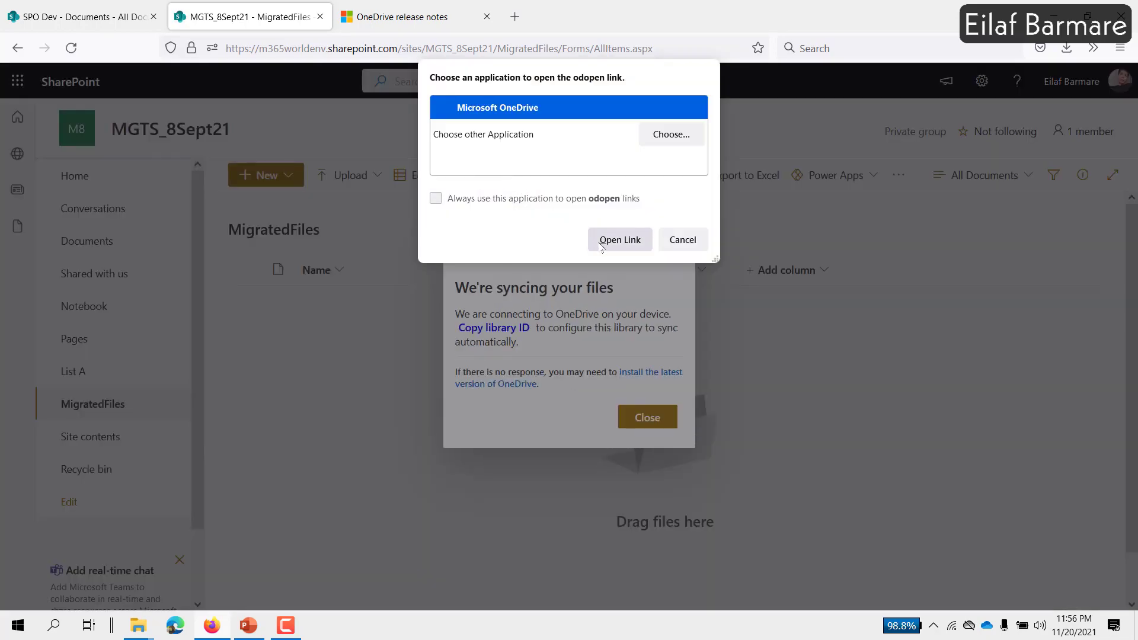
{"action": "left_click", "coordinate": [602, 242]}
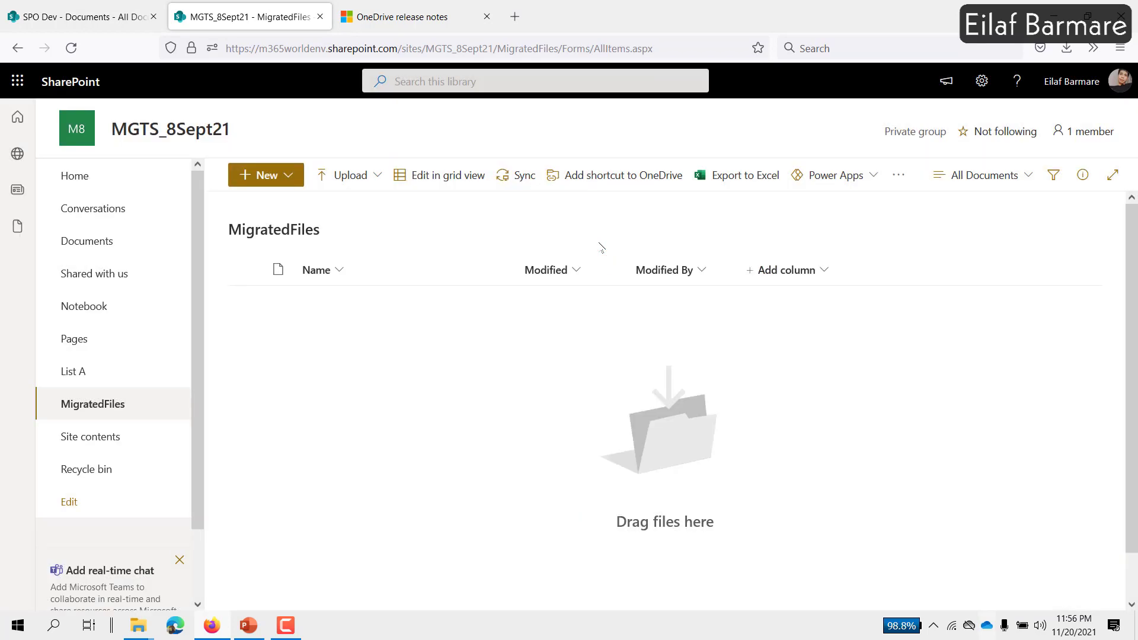
- Review the locations being synced in the OneDrive account settings, and view the general settings
{"action": "left_click", "coordinate": [987, 625]}
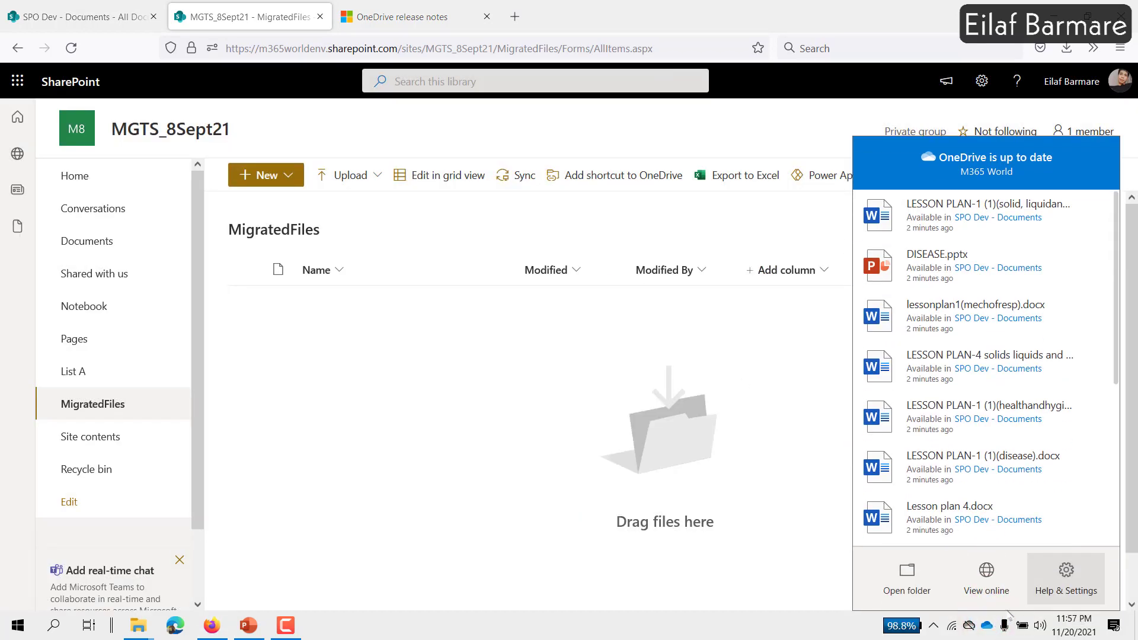
{"action": "left_click", "coordinate": [1076, 583]}
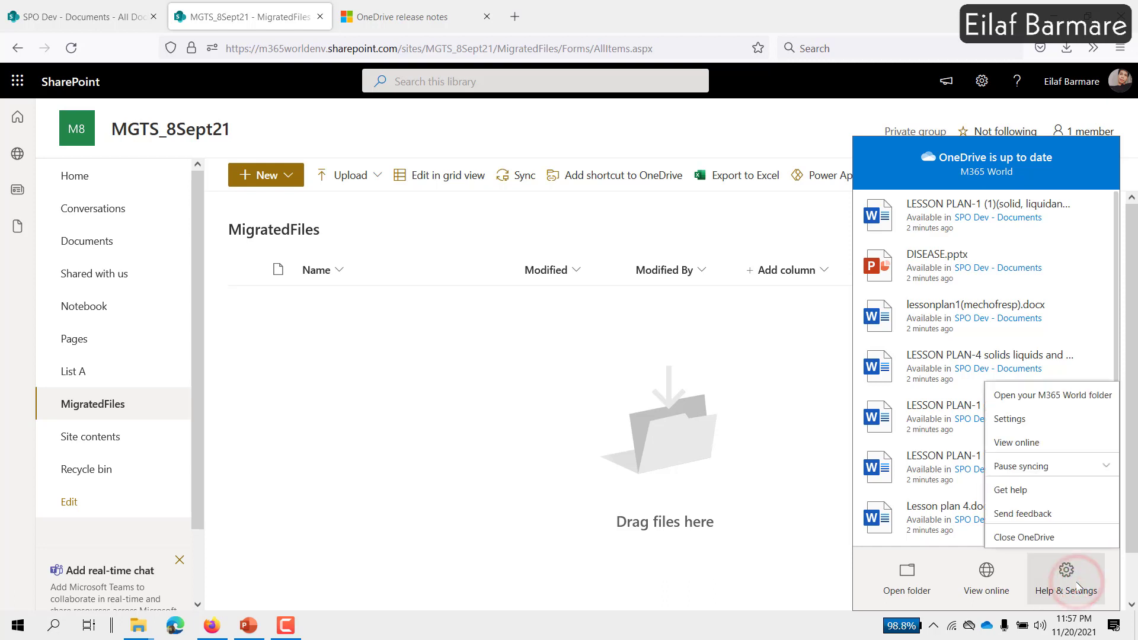
{"action": "left_click", "coordinate": [1041, 419]}
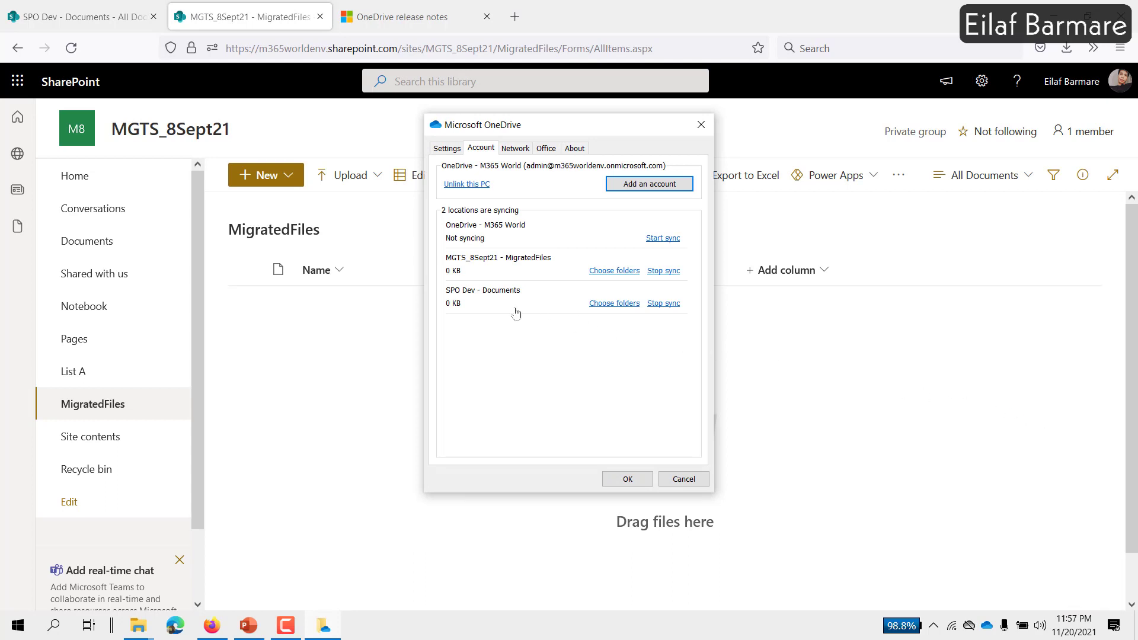
{"action": "left_click", "coordinate": [448, 149]}
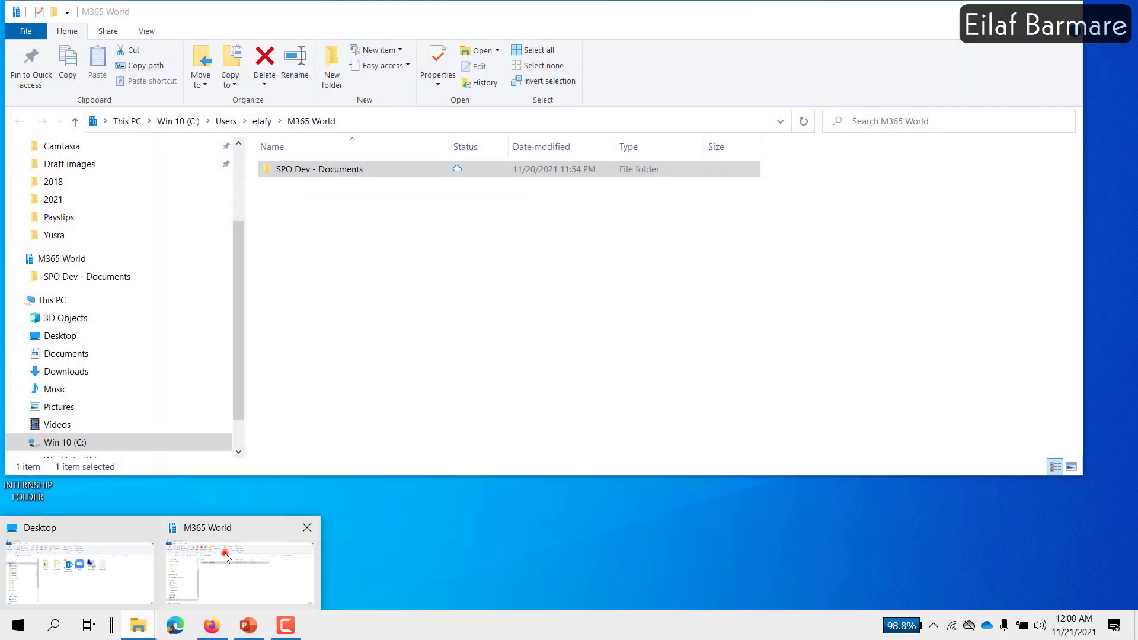
- Copy all files from the SPO Dev - Documents folder in the local M365 World folder
{"action": "left_click", "coordinate": [224, 552]}
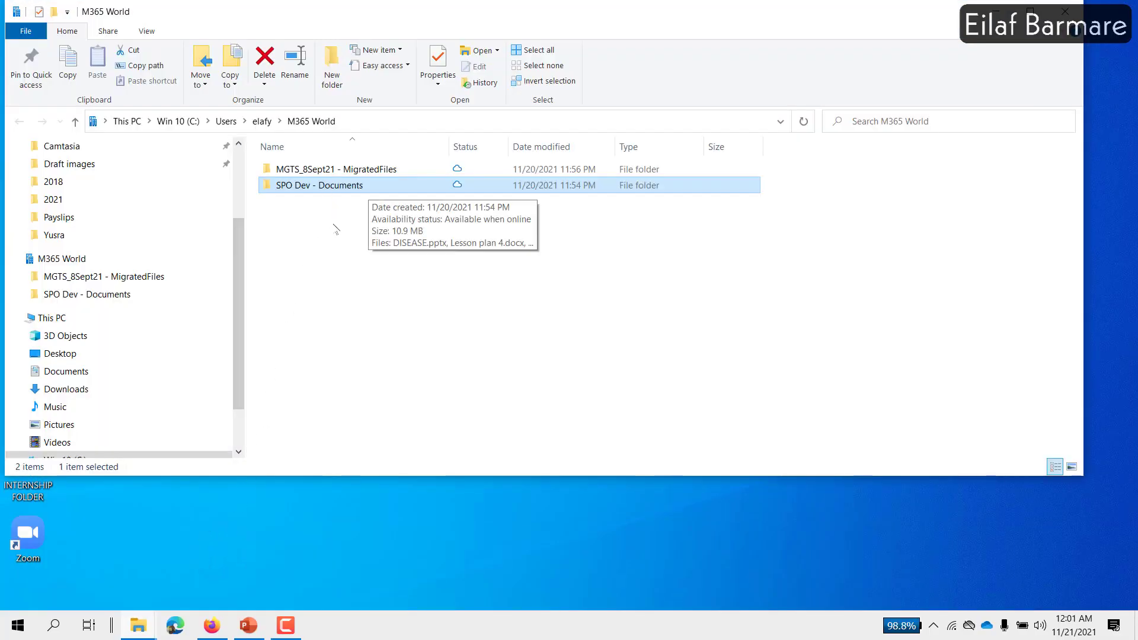
{"action": "key", "text": "Return"}
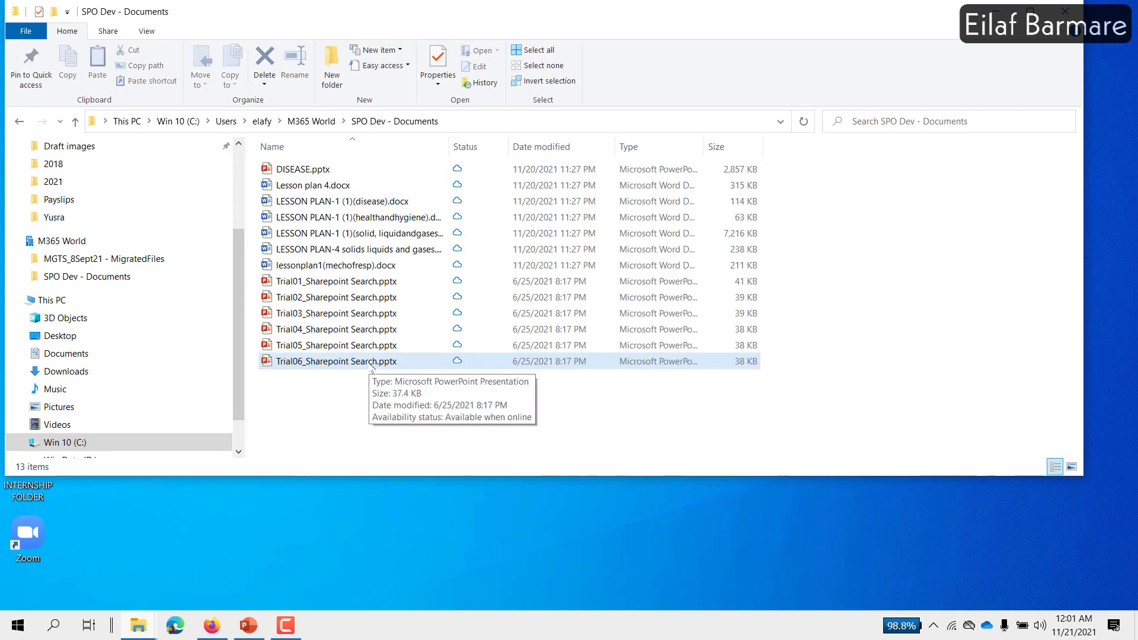
{"action": "left_click", "coordinate": [372, 366]}
{"action": "key", "text": "ctrl+a"}
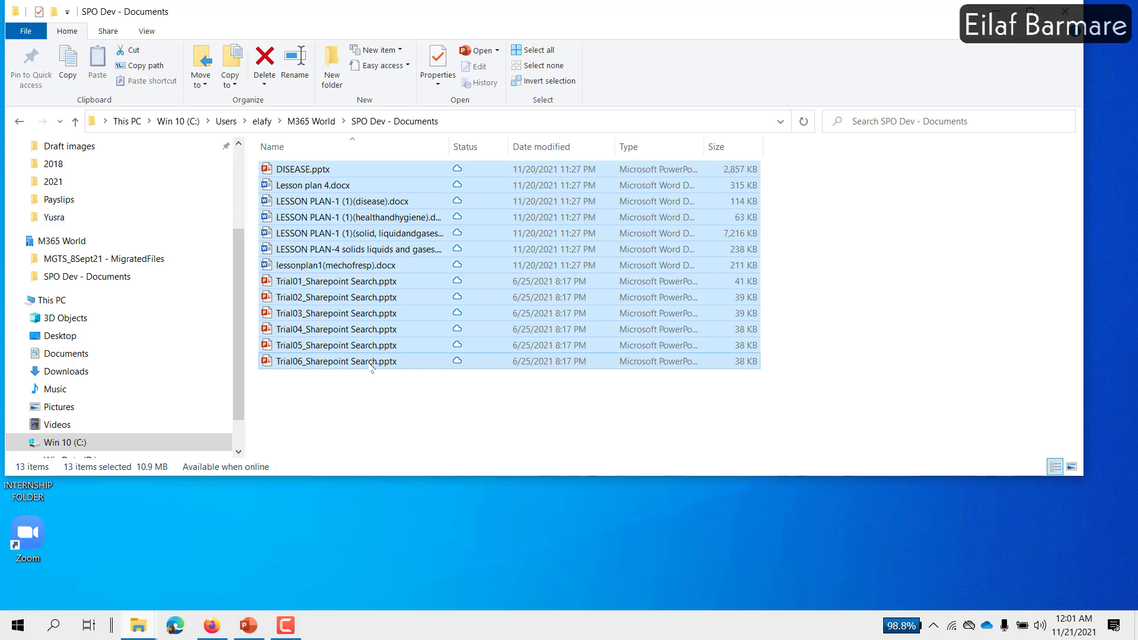
{"action": "right_click", "coordinate": [371, 365]}
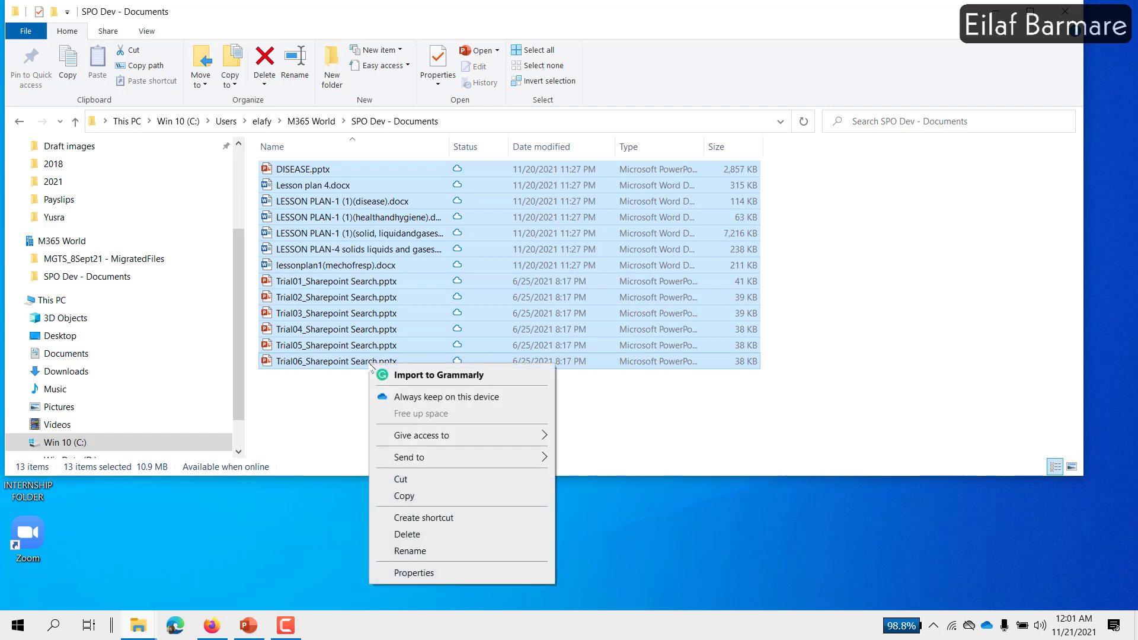
{"action": "left_click", "coordinate": [403, 499]}
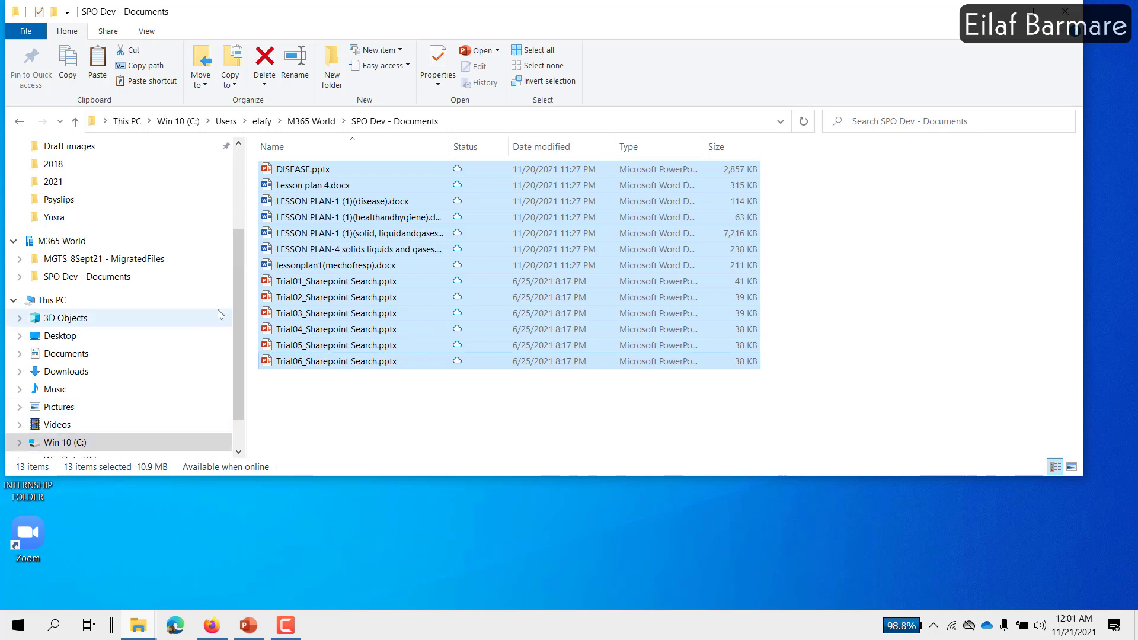
- Open the MGTS_8Sept21 - MigratedFiles folder in a new window and paste the copied files into it using TeraCopy
{"action": "left_click", "coordinate": [83, 262]}
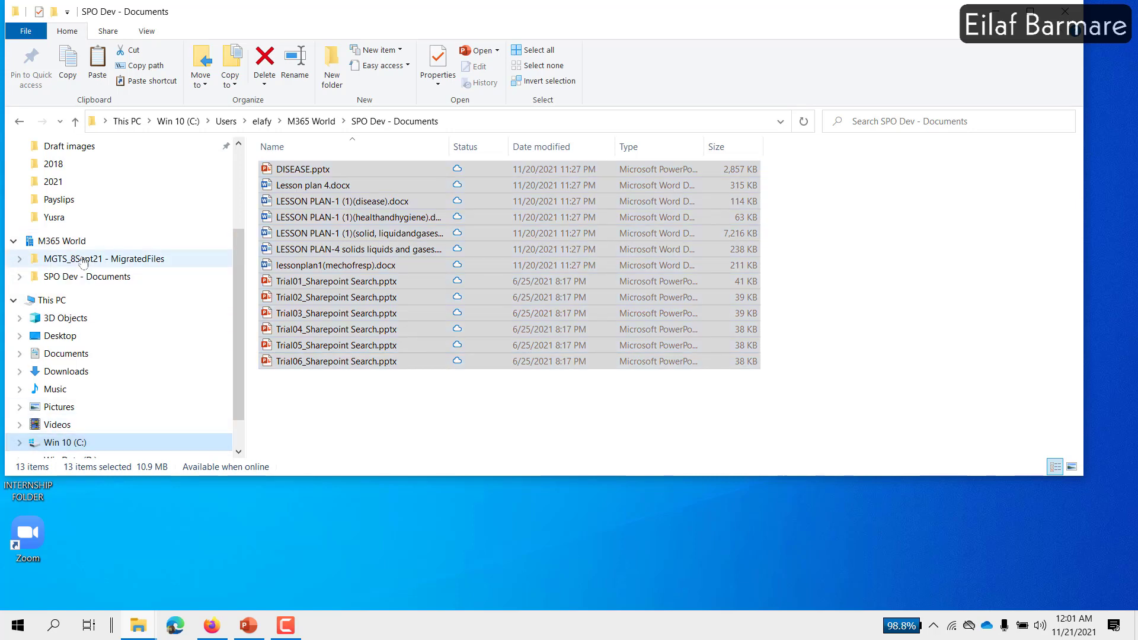
{"action": "right_click", "coordinate": [83, 263]}
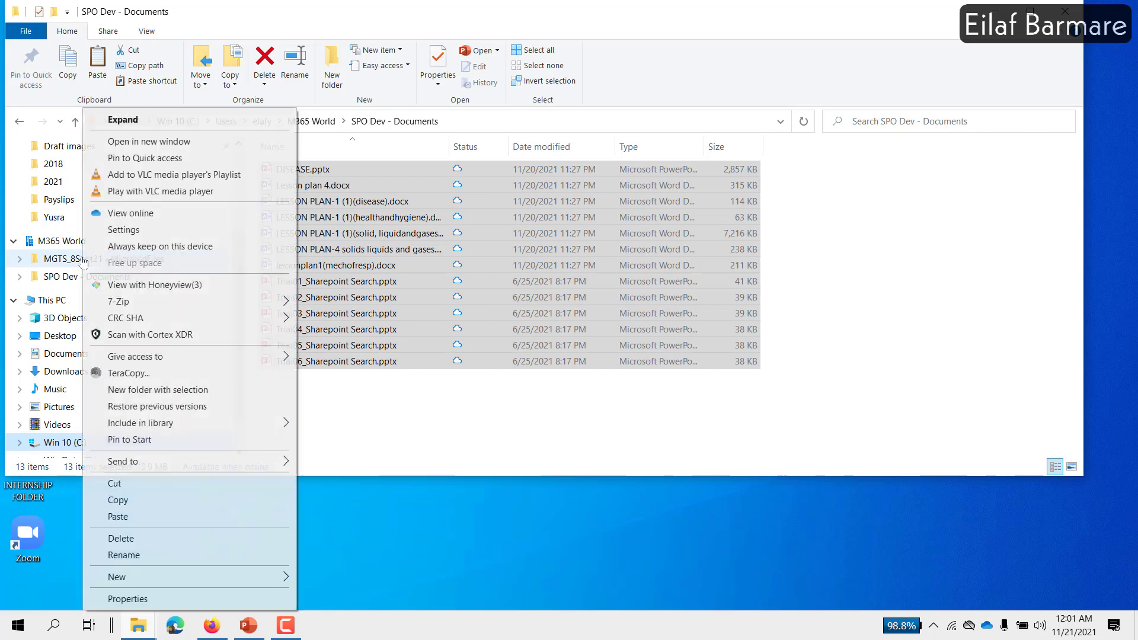
{"action": "left_click", "coordinate": [157, 145]}
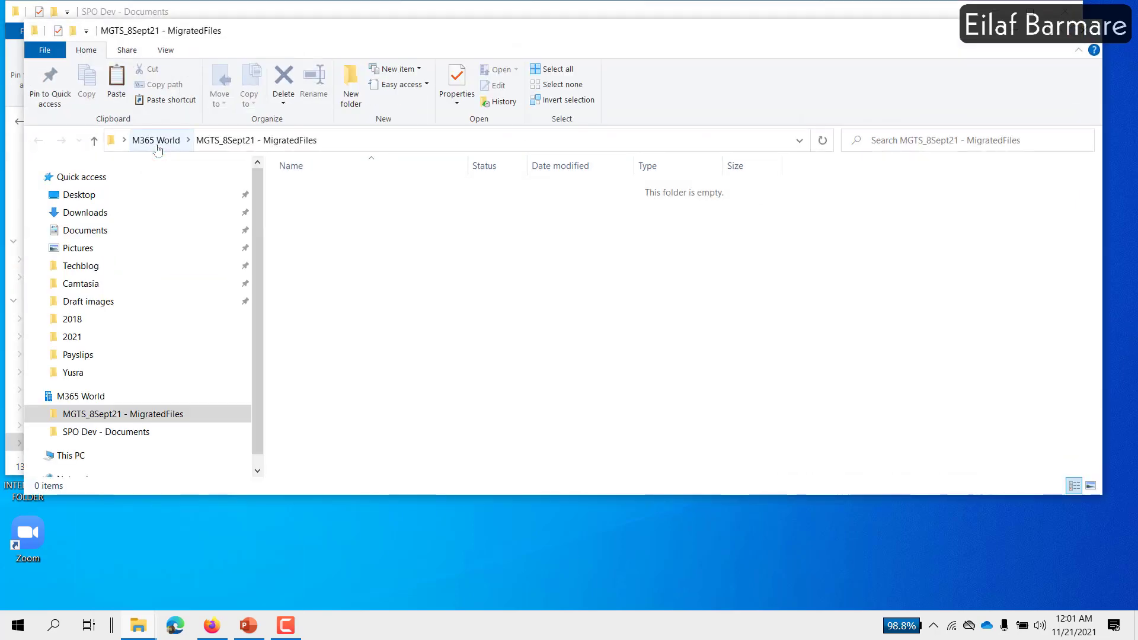
{"action": "right_click", "coordinate": [455, 217]}
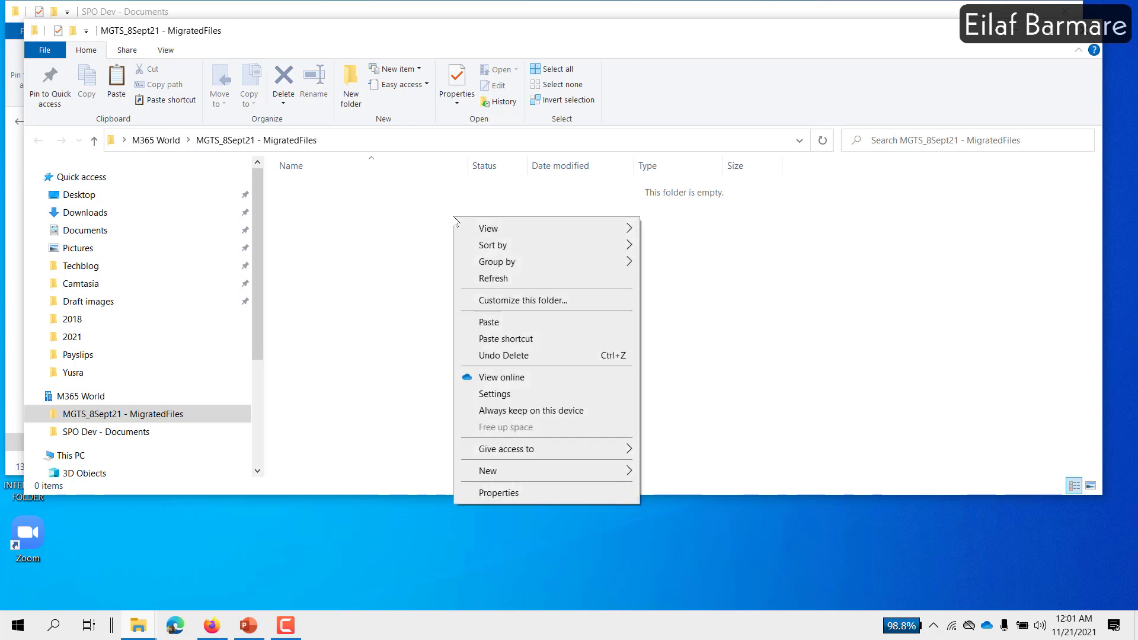
{"action": "left_click", "coordinate": [484, 323]}
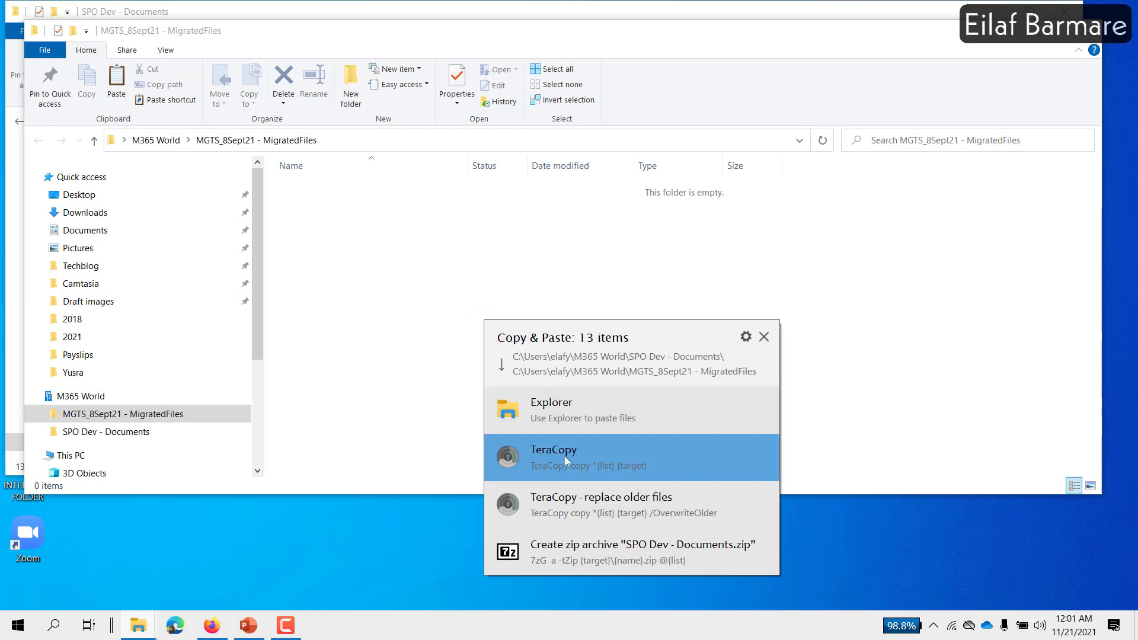
{"action": "left_click", "coordinate": [575, 473]}
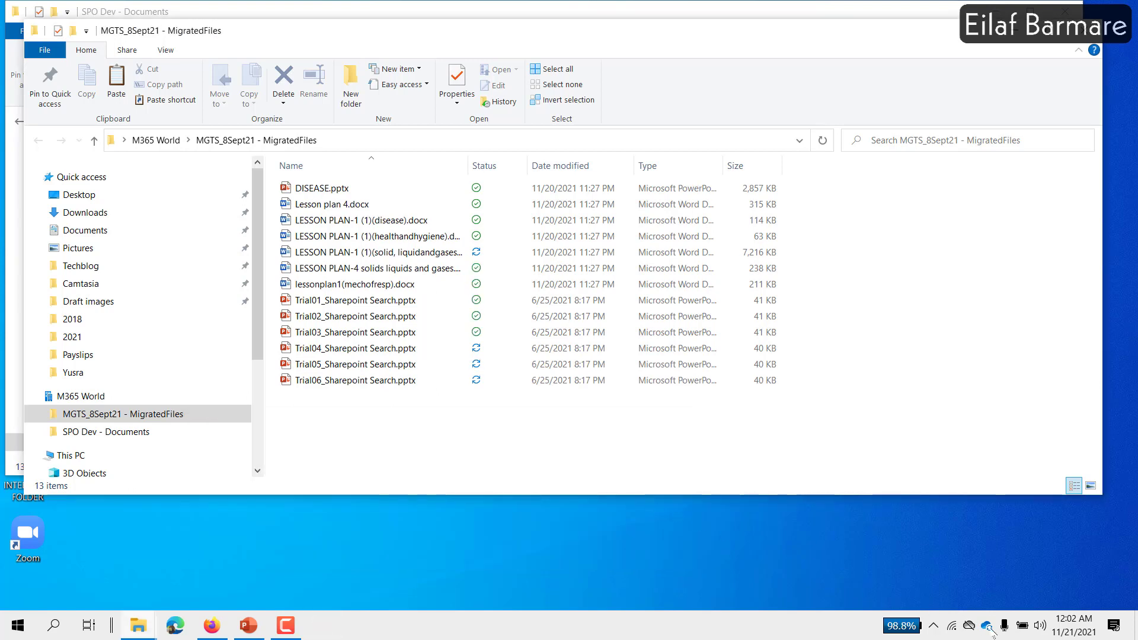
- Check OneDrive's sync progress for the files pasted into MigratedFiles
{"action": "mouse_move", "coordinate": [991, 632]}
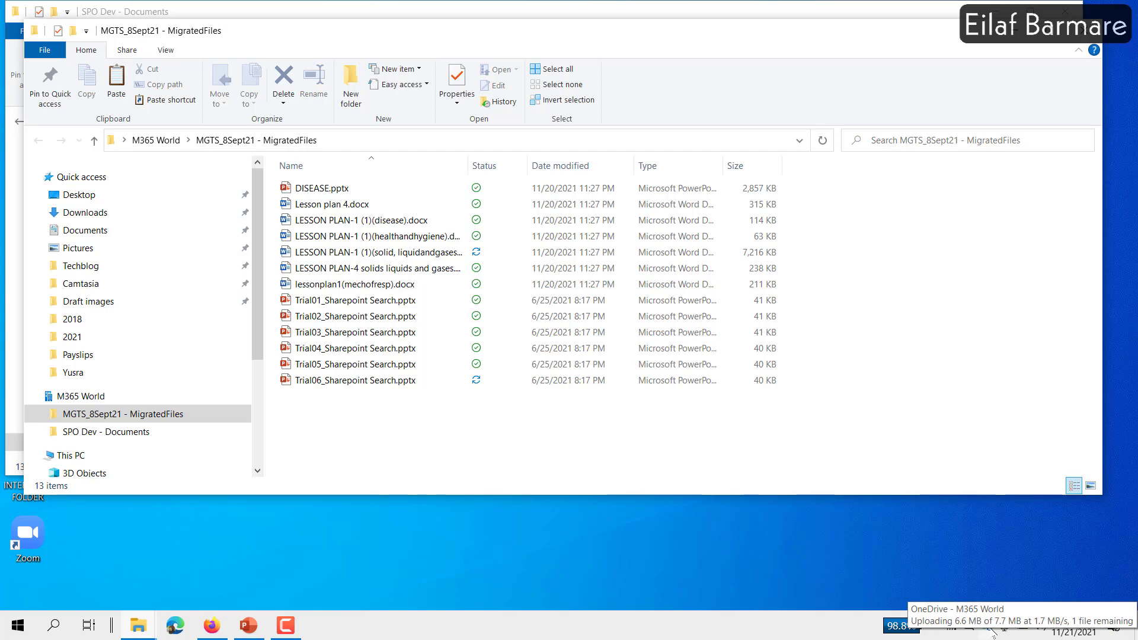
{"action": "left_click", "coordinate": [992, 632]}
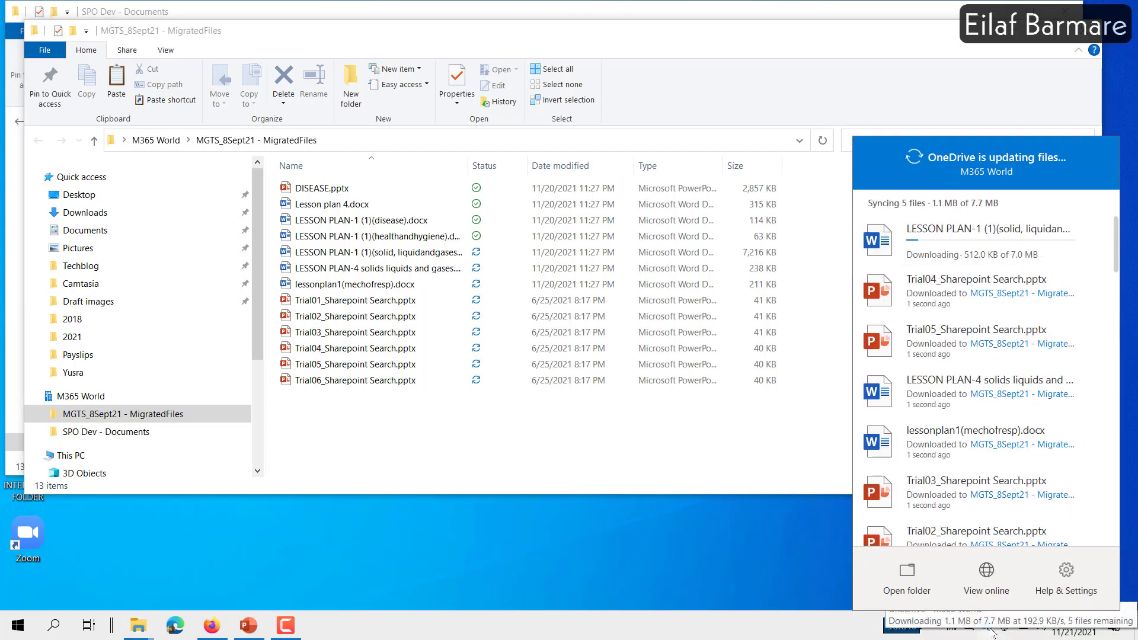